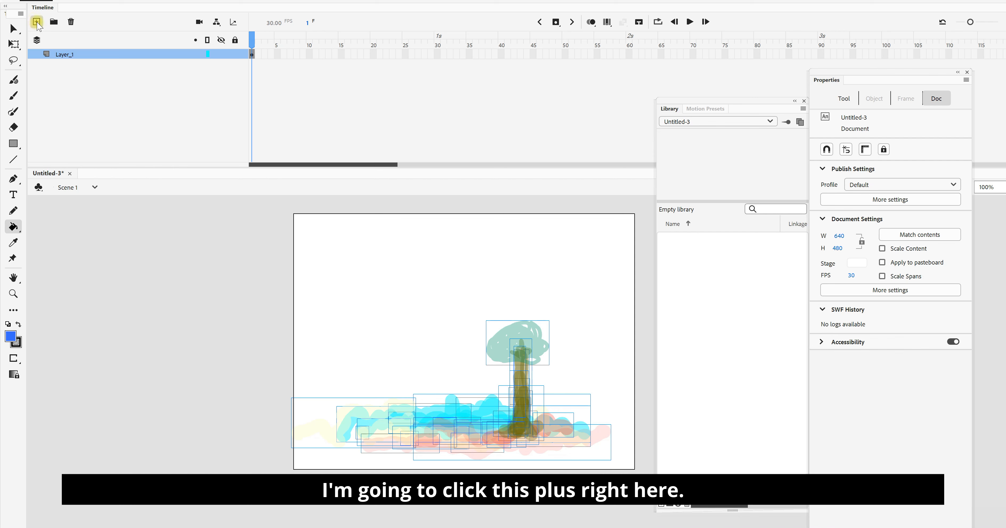
Step: Add two new layers above Layer_1
left_click(37, 22)
left_click(37, 22)
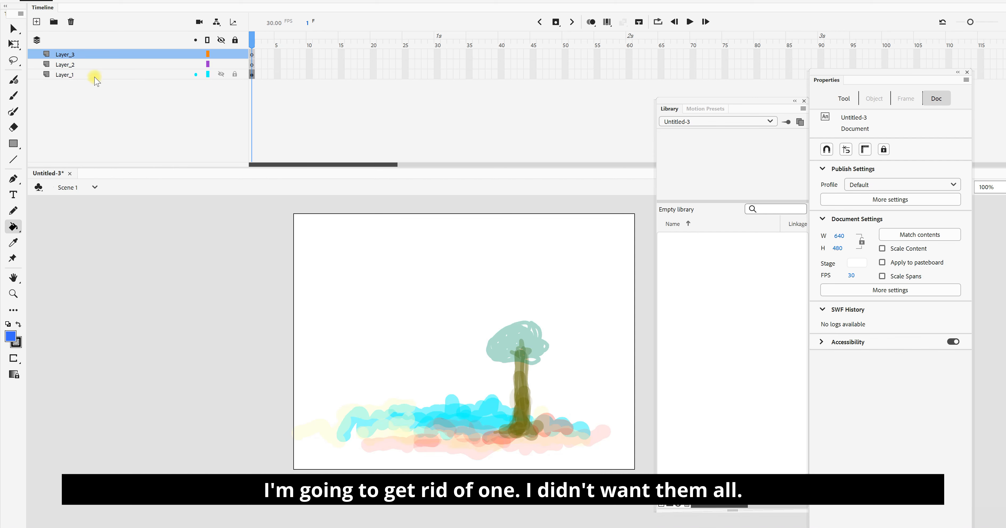
left_click(87, 76)
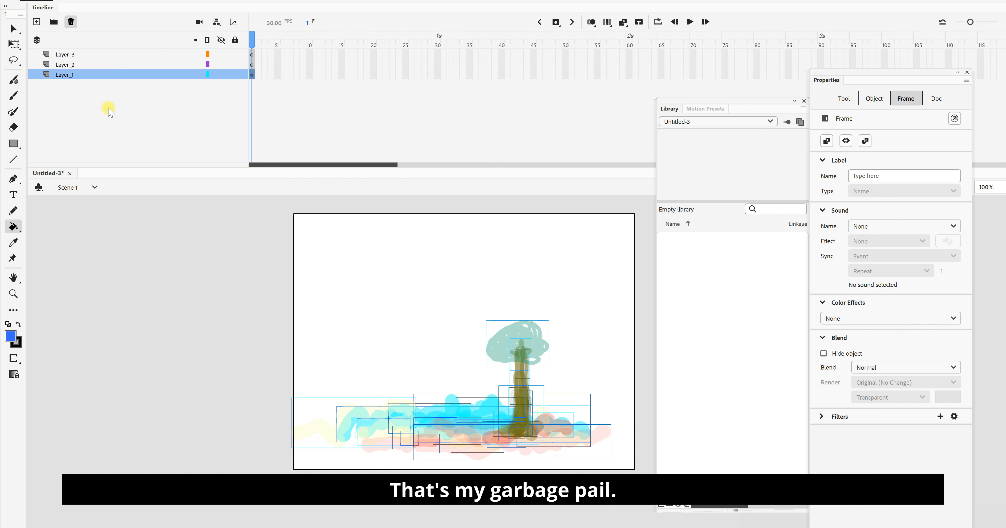
key("Delete")
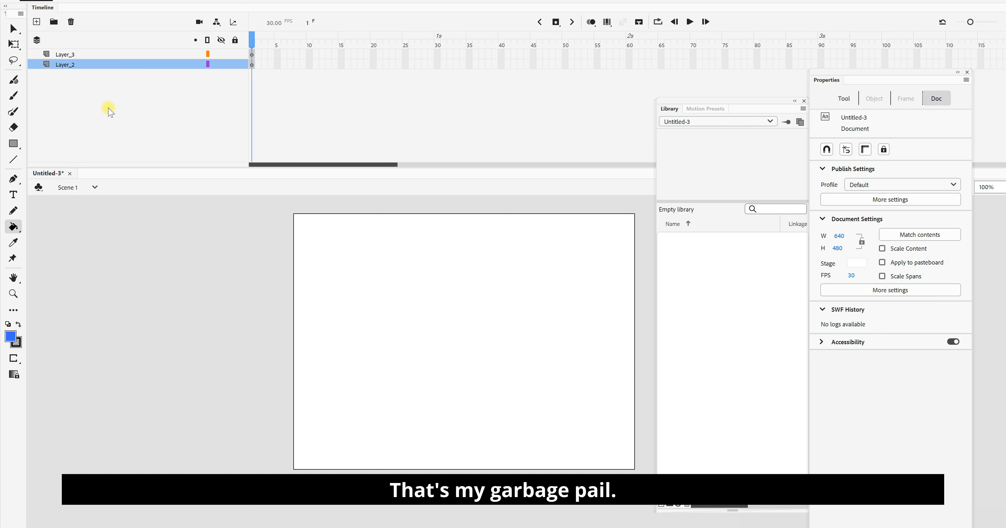
left_click(118, 56)
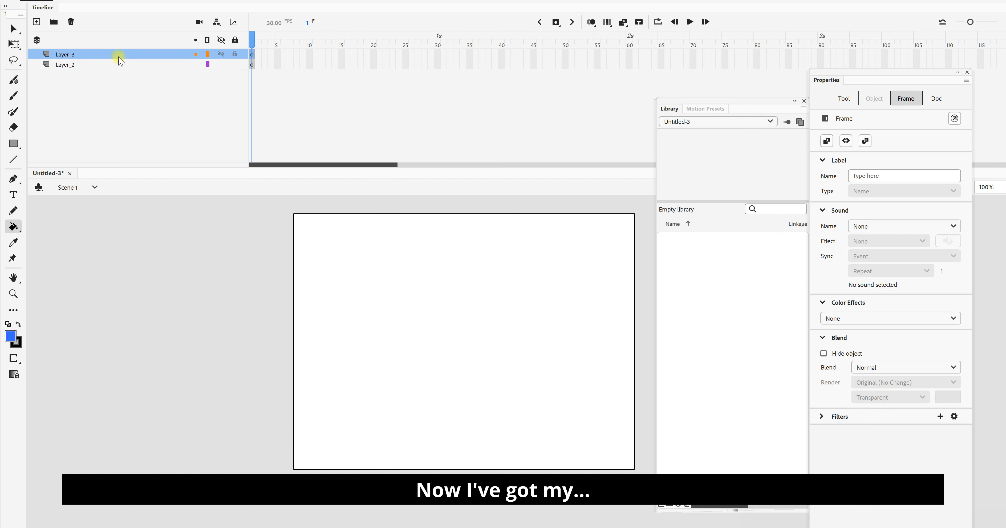
left_click(121, 65)
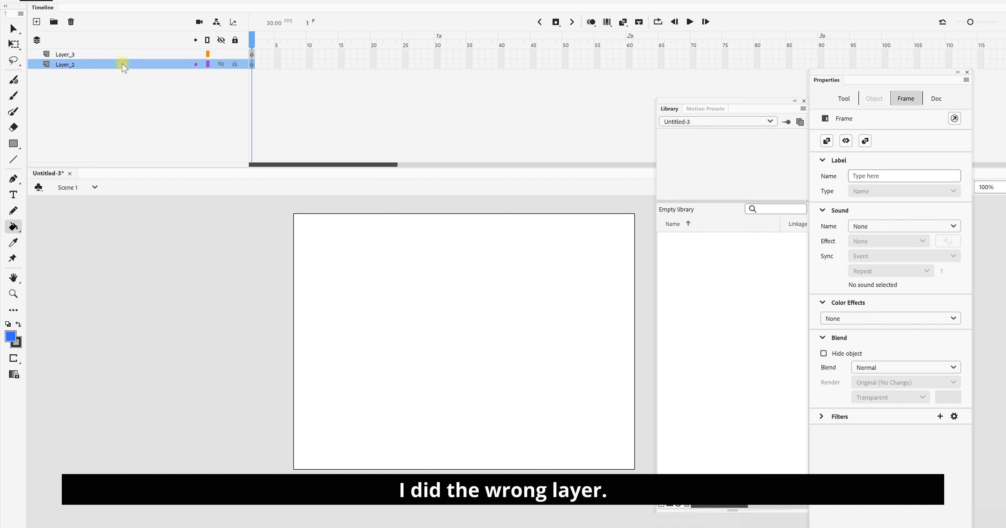
key("ctrl+z")
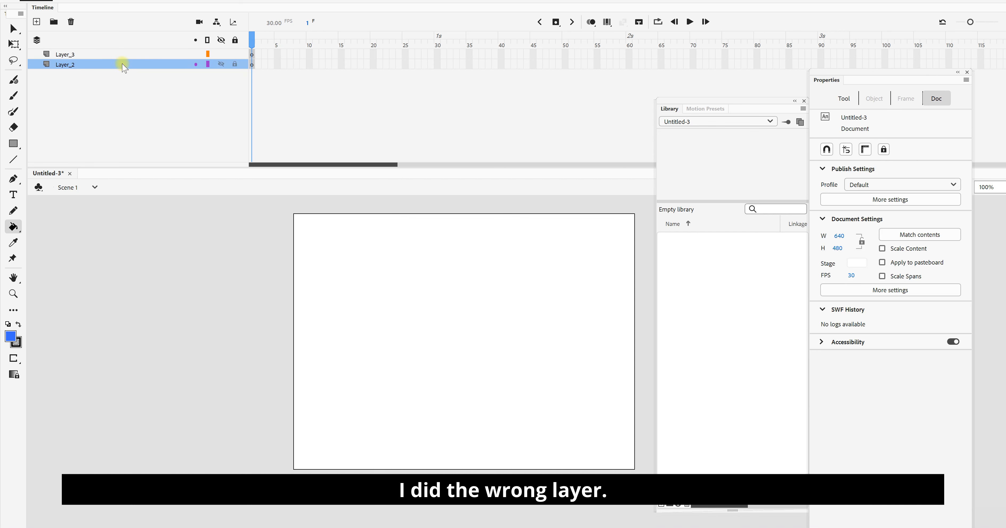
key("ctrl+z")
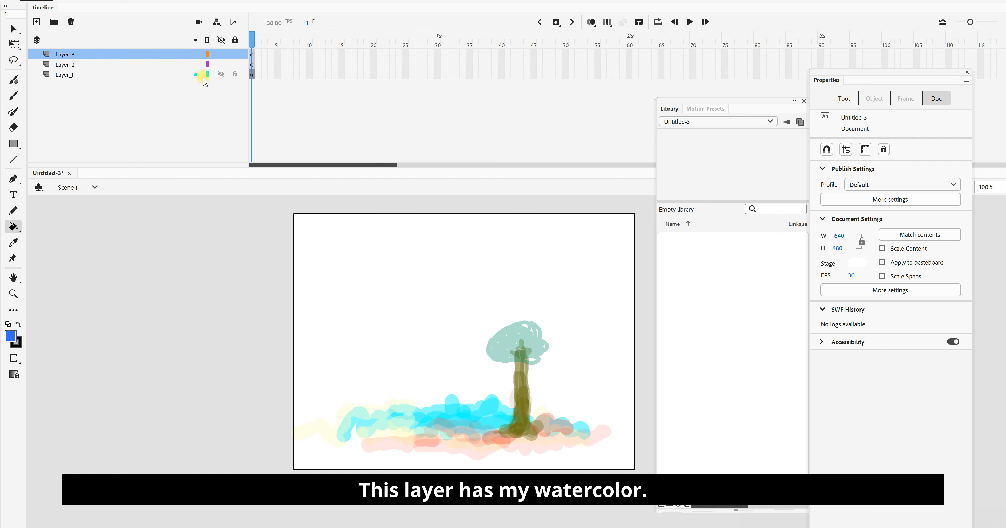
Step: Rename Layer_1, which holds the painted tree scene, to "watercolor" and lock it
left_click(81, 76)
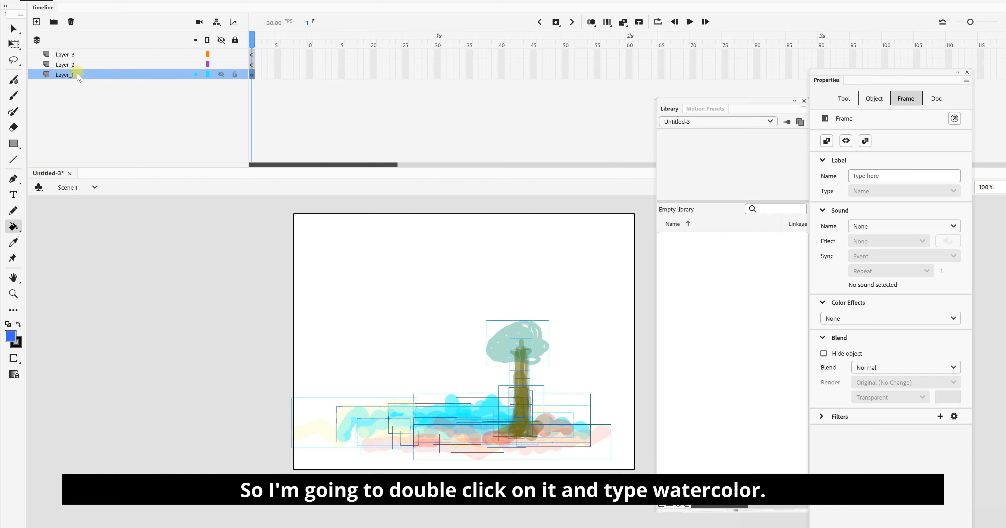
double_click(81, 73)
type("watercolor")
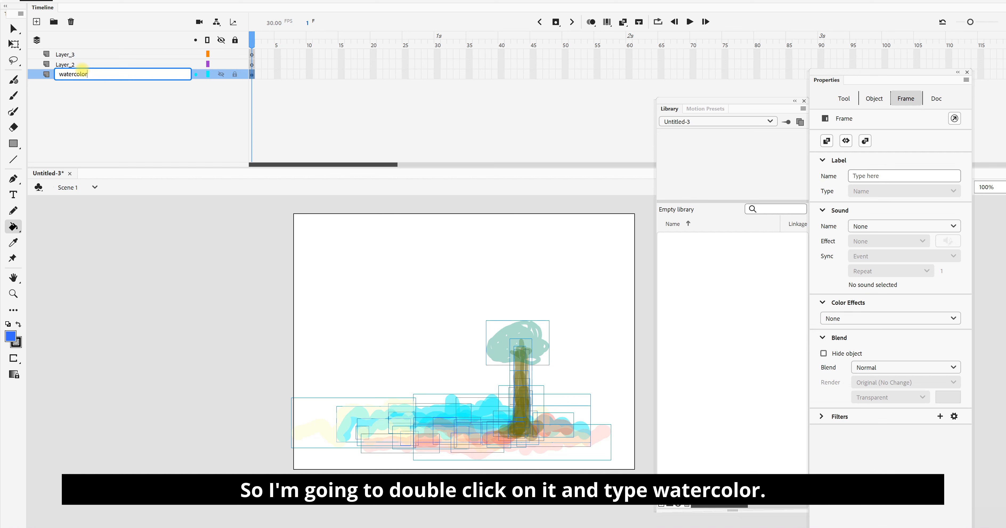
left_click(235, 75)
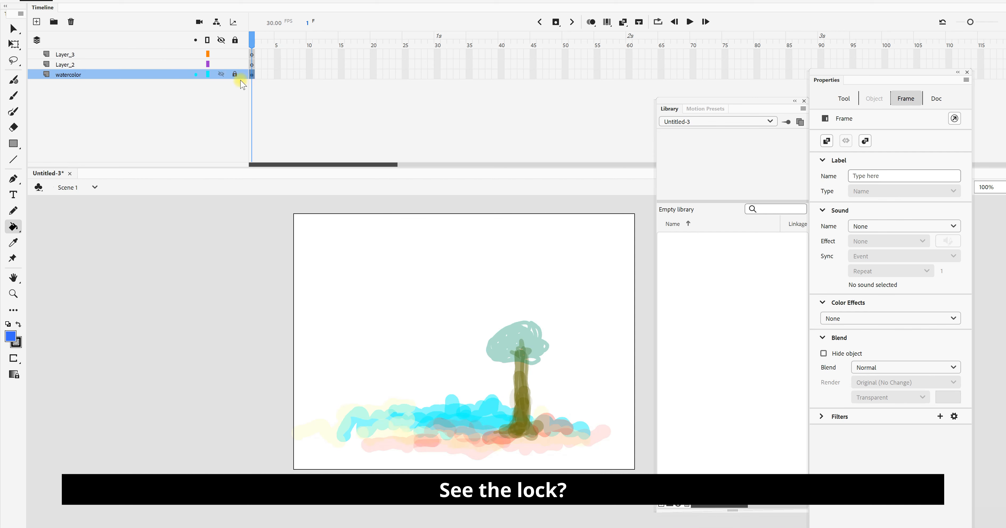
Step: Lock and unlock all layers at once, and lock only the watercolor layer again
left_click(235, 40)
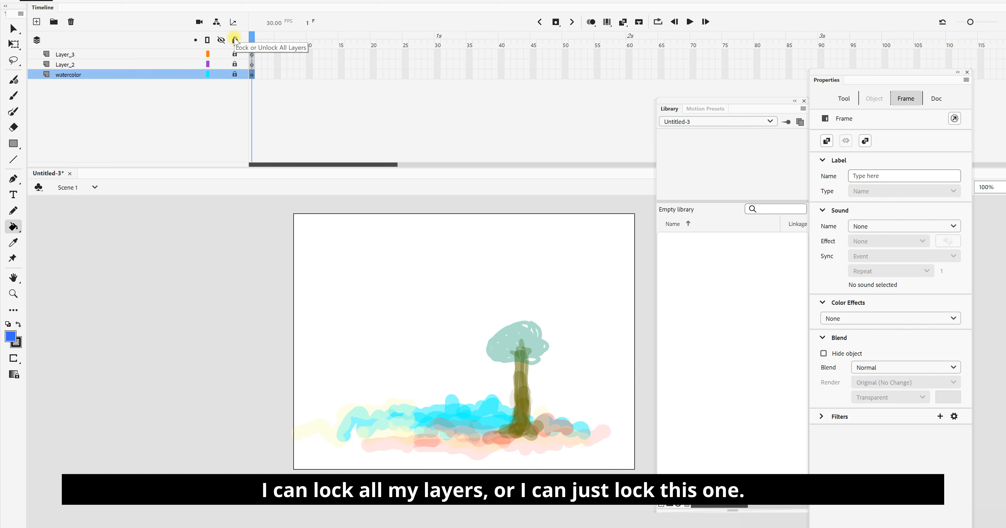
left_click(235, 40)
left_click(235, 74)
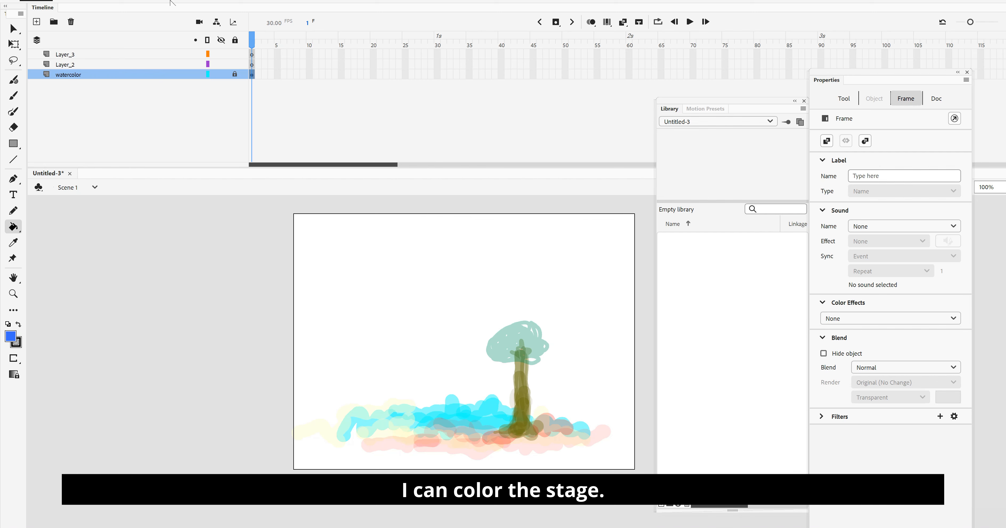
Step: Set the stage color to light yellow #FFFFCC in the document settings
key("alt+m")
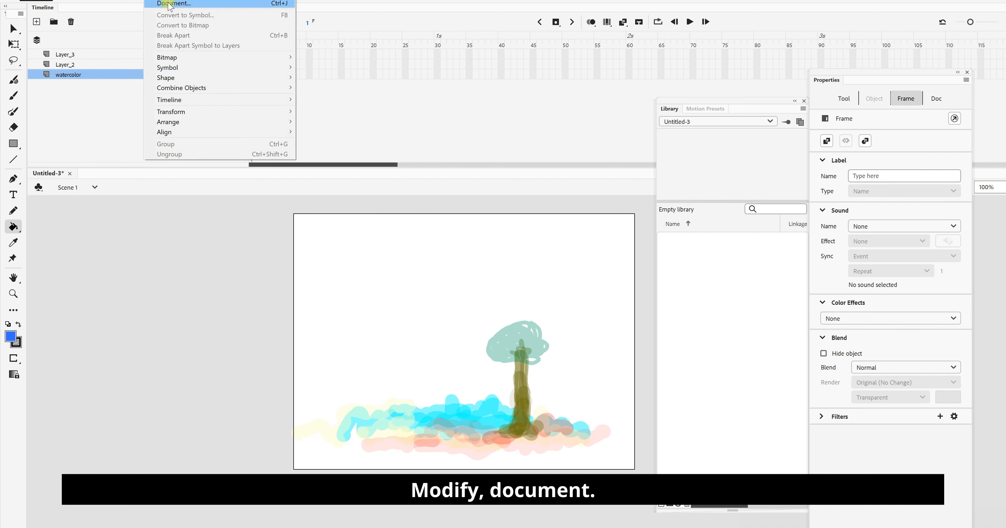
left_click(171, 4)
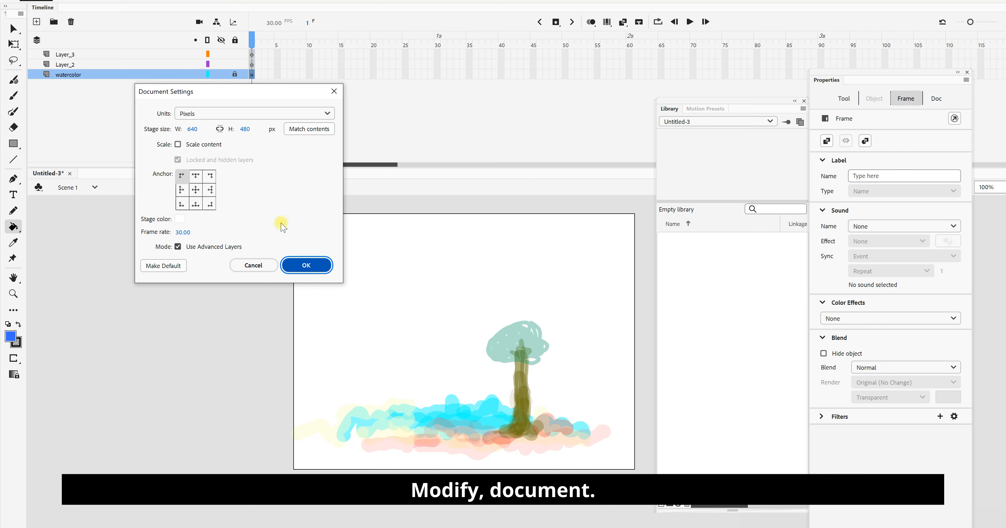
left_click(180, 219)
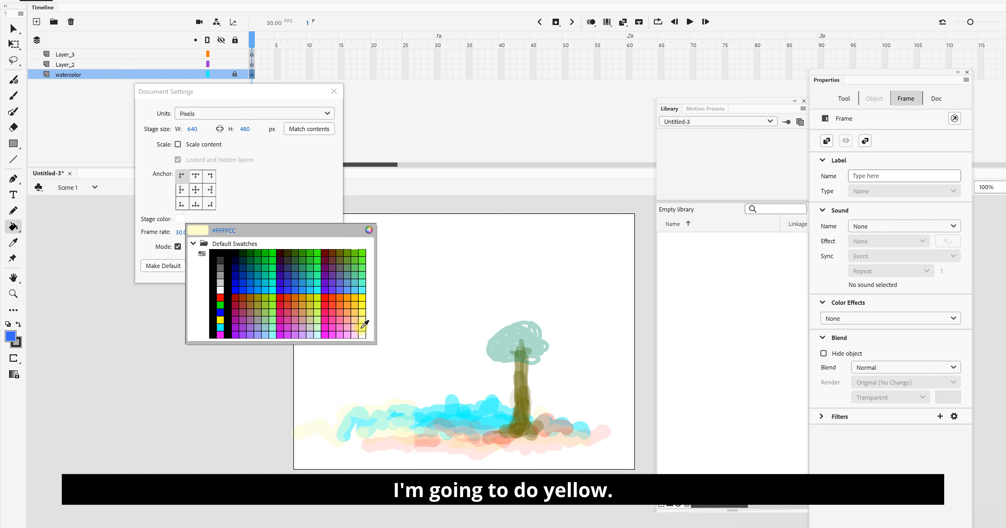
left_click(364, 324)
left_click(308, 265)
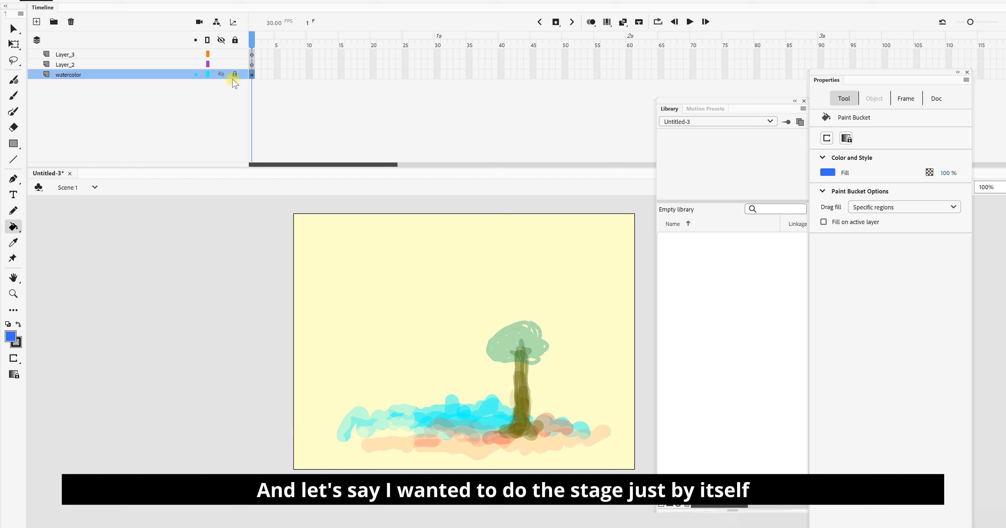
Step: Set the stage color back to white in the document settings
left_click(161, 1)
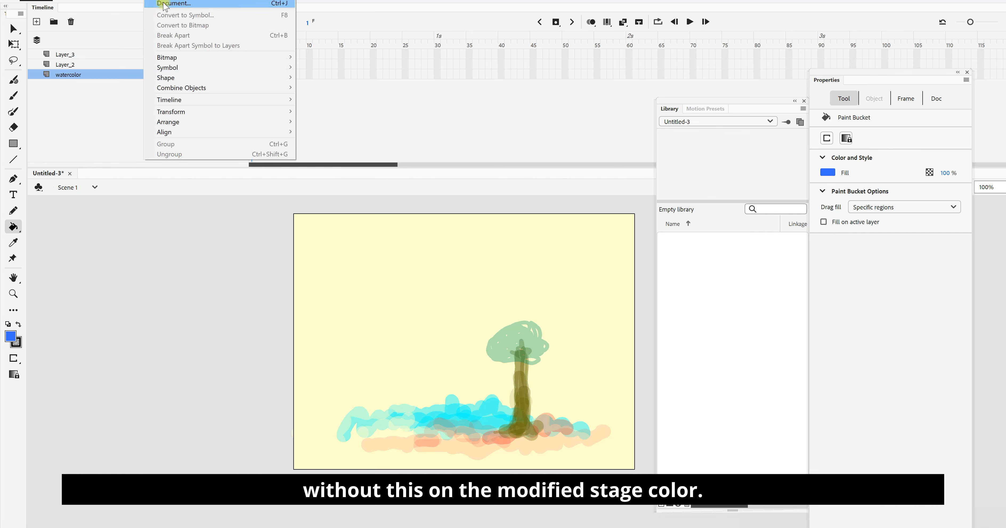
left_click(164, 4)
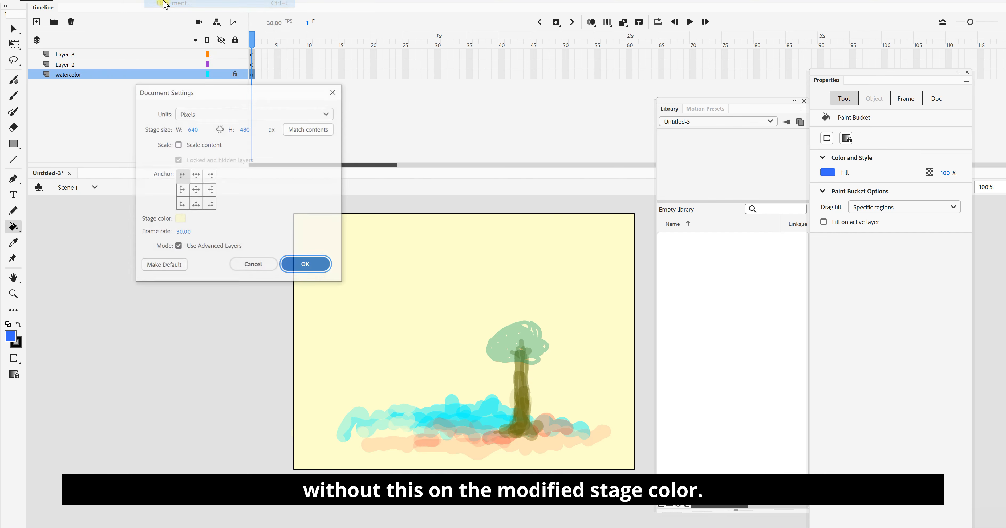
left_click(180, 219)
left_click(225, 294)
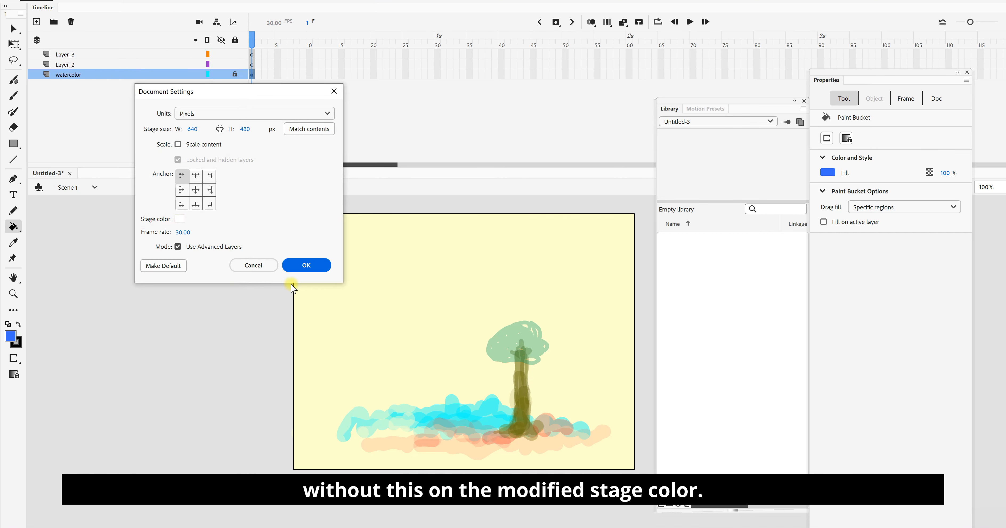
left_click(306, 265)
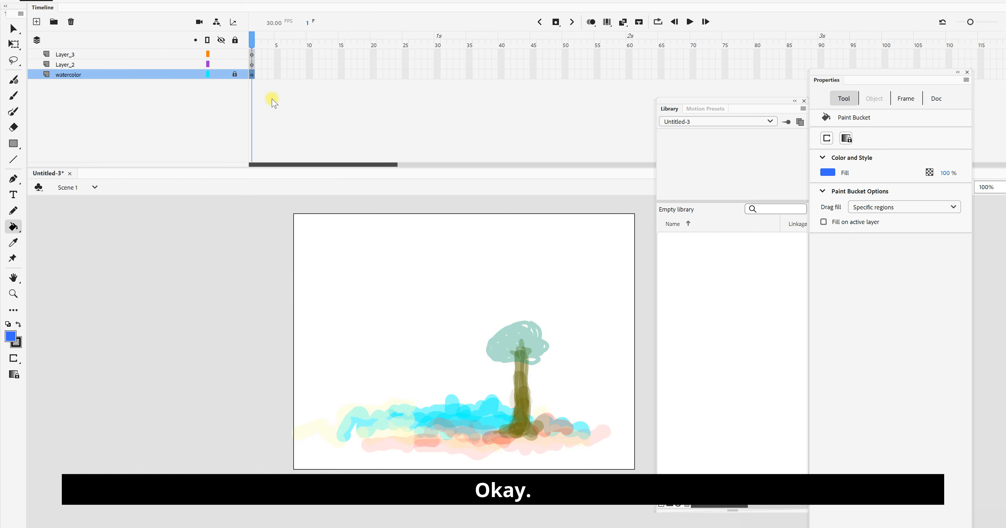
Step: Move Layer_2 below the watercolor layer and draw a #00FFFF rectangle about 652 × 497 px on it, covering the stage
left_click(85, 65)
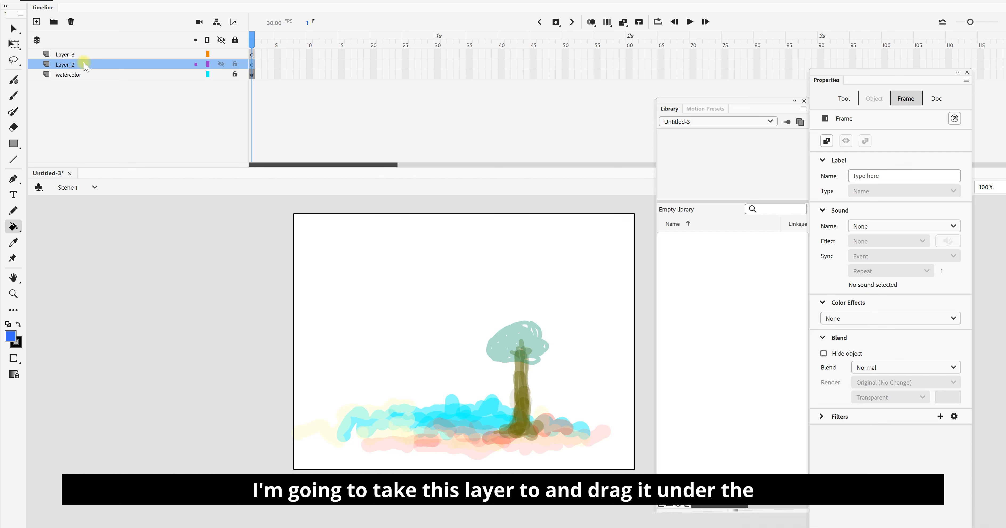
left_click_drag(86, 66, 80, 85)
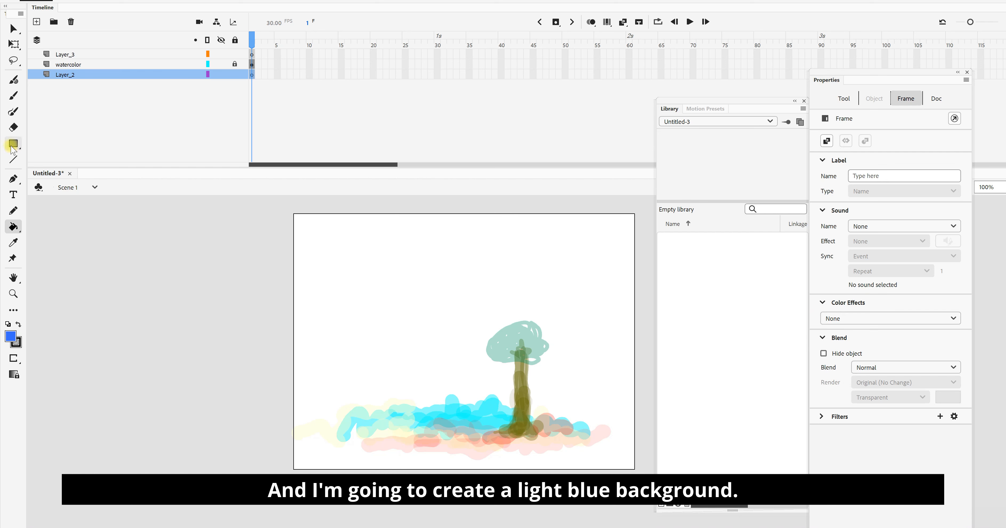
left_click(14, 144)
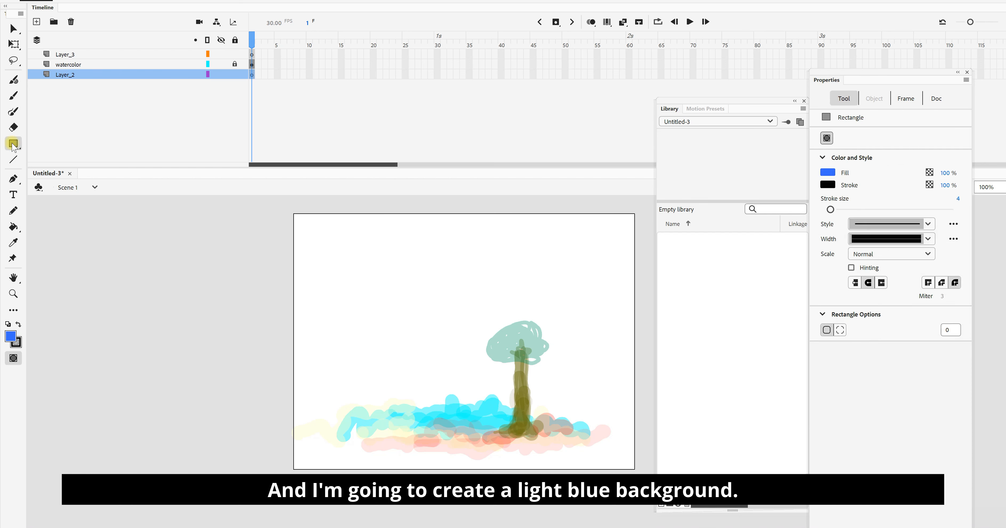
left_click(10, 335)
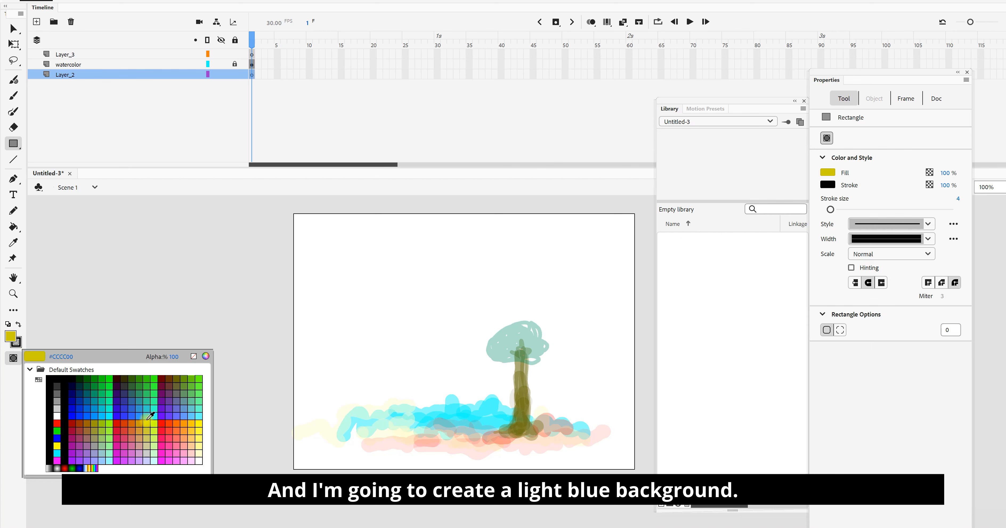
left_click(111, 416)
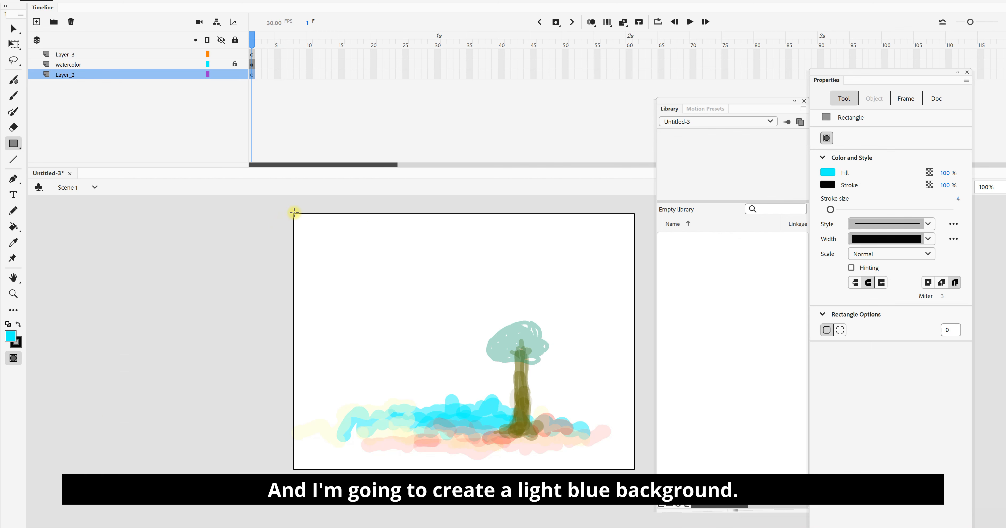
mouse_move(294, 212)
left_mouse_down()
mouse_move(436, 308)
mouse_move(597, 471)
mouse_move(642, 473)
left_mouse_up()
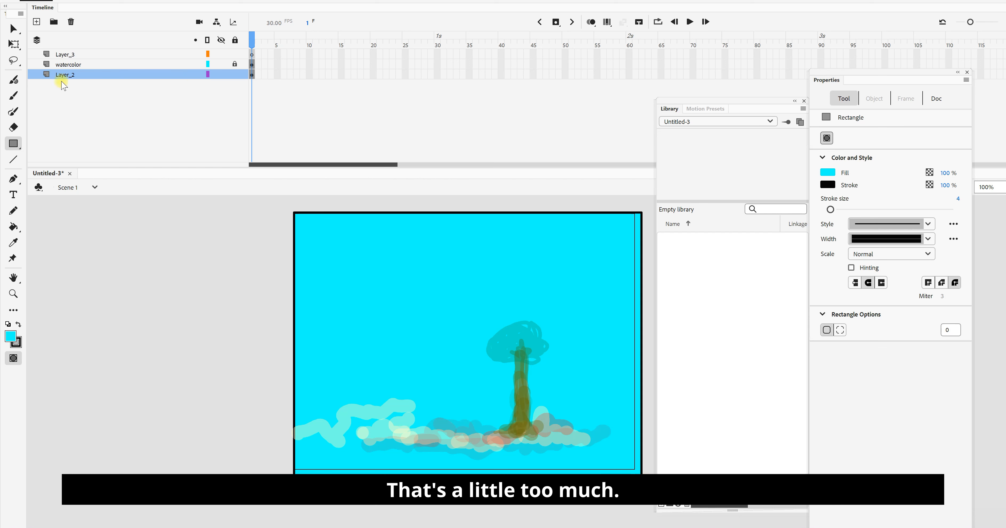
Step: Turn off Object Drawing mode for the Rectangle tool
left_click(12, 337)
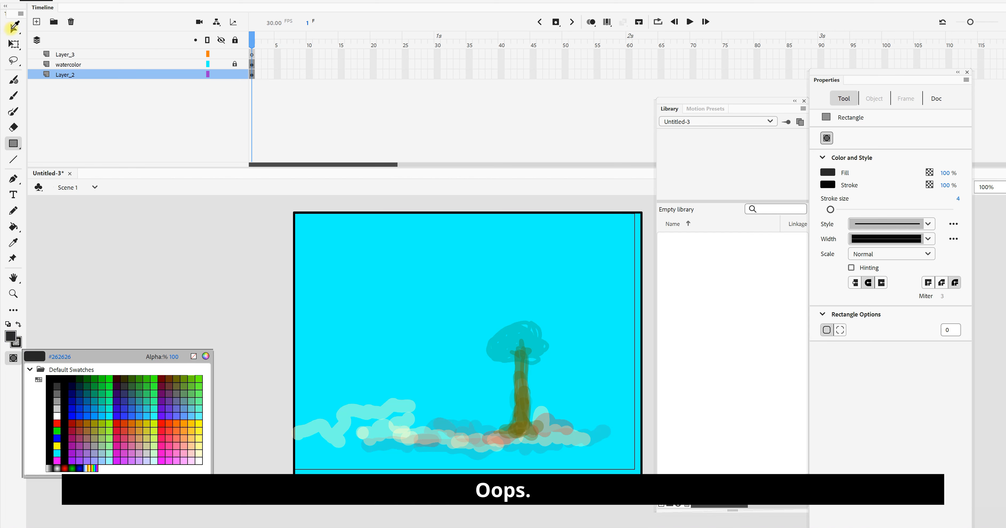
left_click(12, 29)
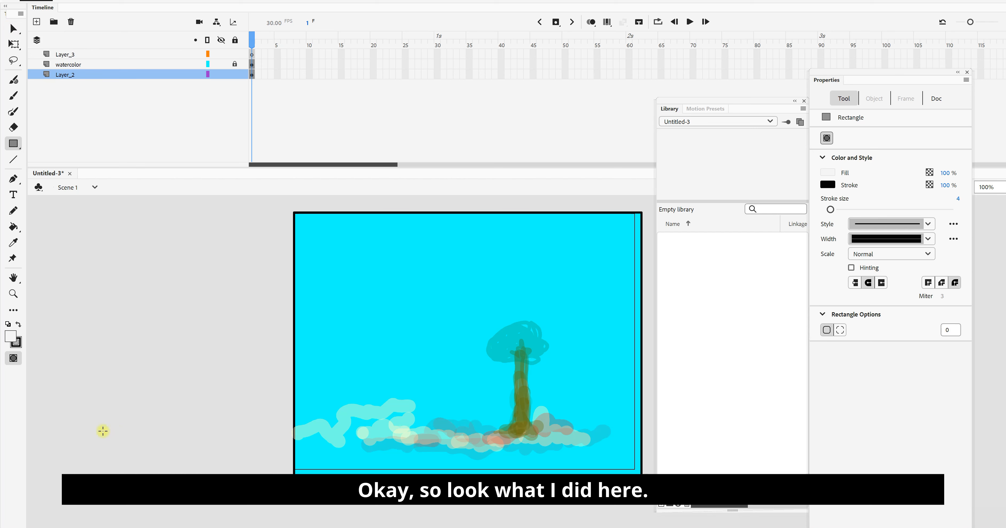
left_click(16, 358)
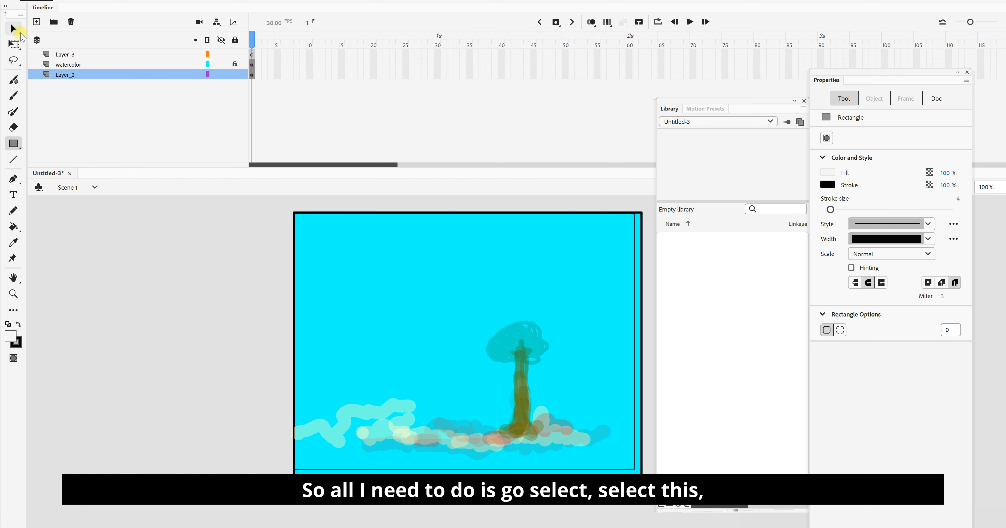
Step: Break apart the cyan background rectangle into a plain shape
left_click(12, 28)
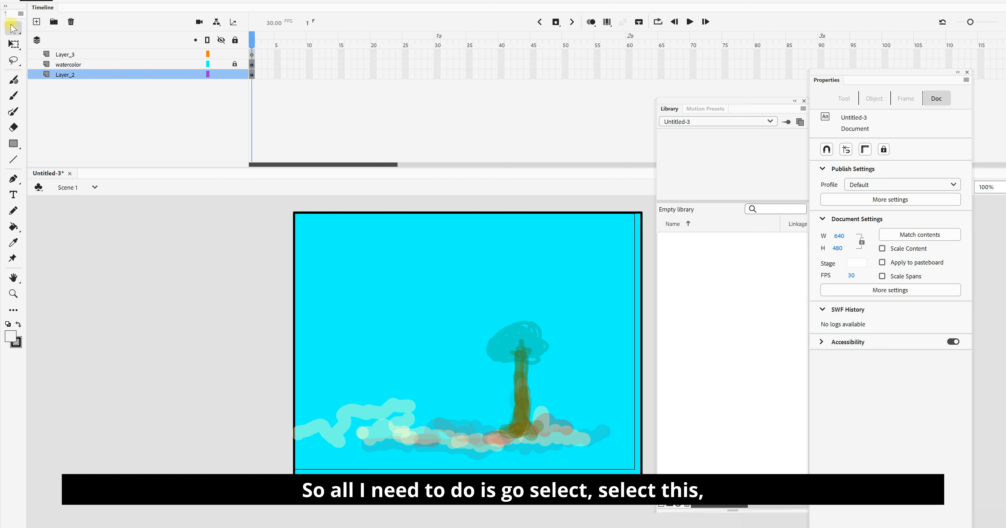
left_click(449, 276)
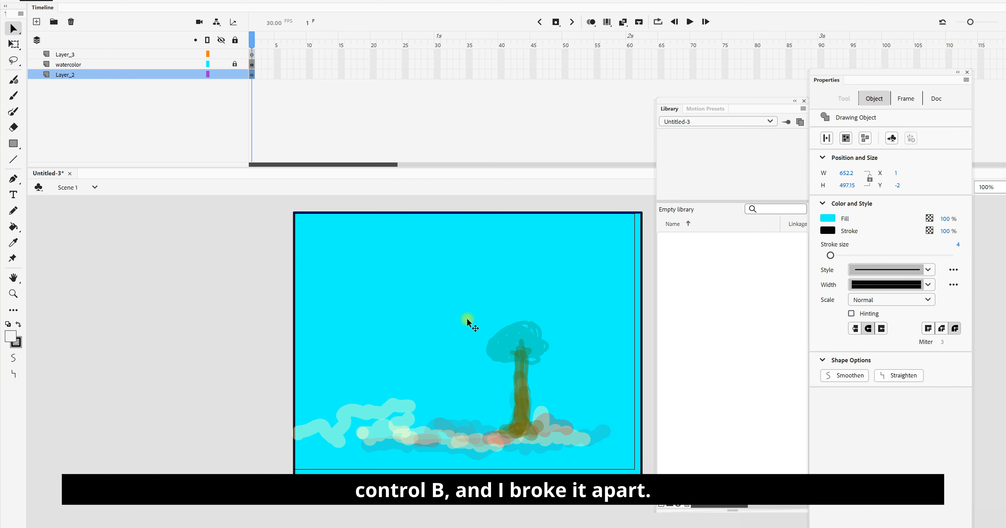
key("ctrl+b")
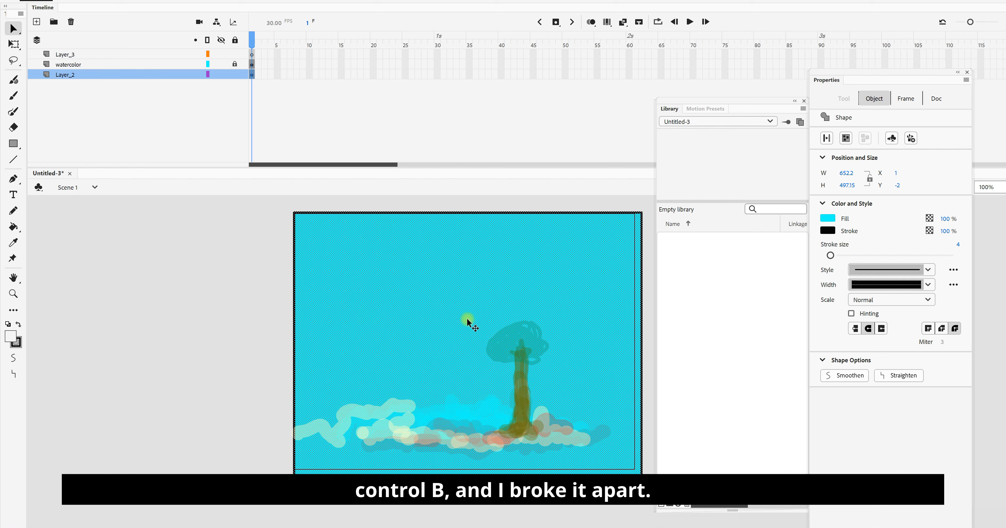
key("ctrl+=")
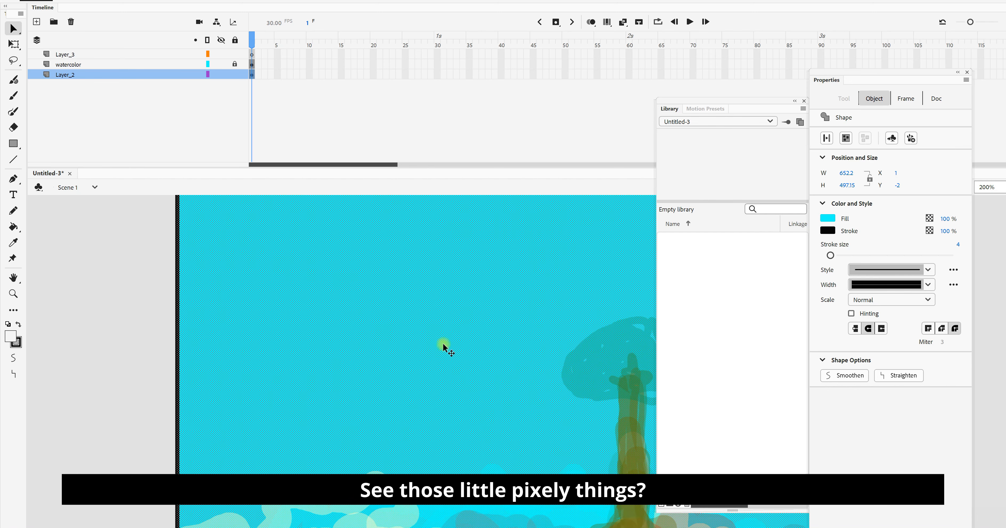
key("ctrl+-")
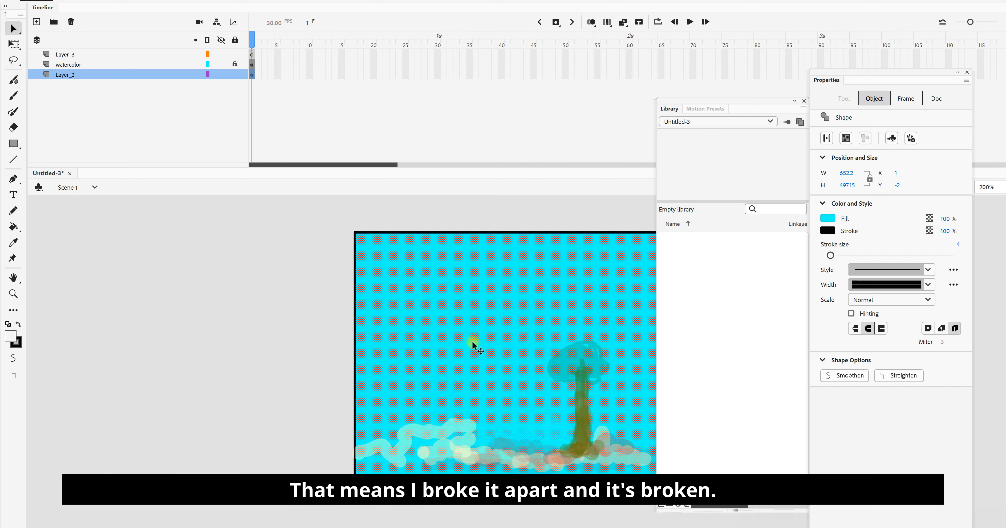
key("ctrl+minus")
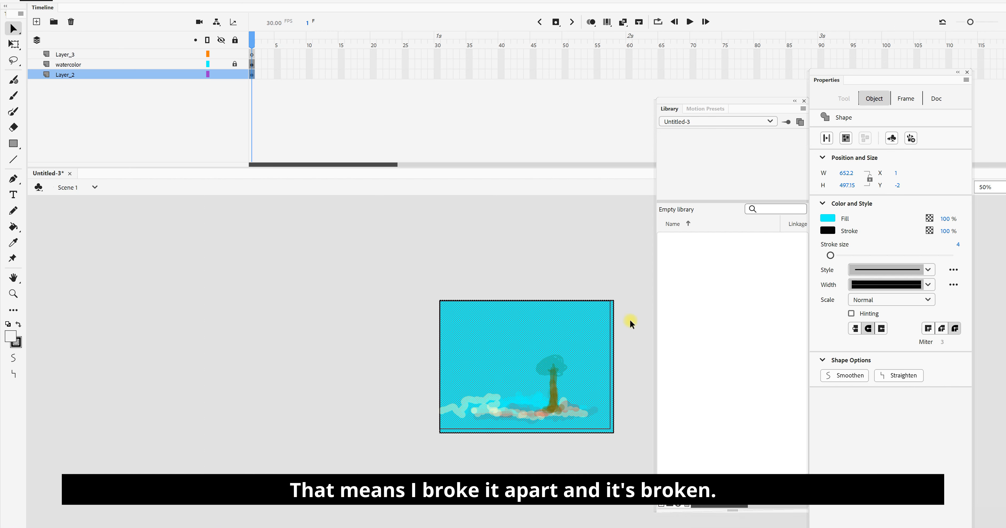
Step: Deselect the background rectangle, display the Color settings beside the stage, and switch the fill type to Linear gradient
mouse_move(528, 309)
left_mouse_down()
mouse_move(515, 293)
mouse_move(513, 302)
left_mouse_up()
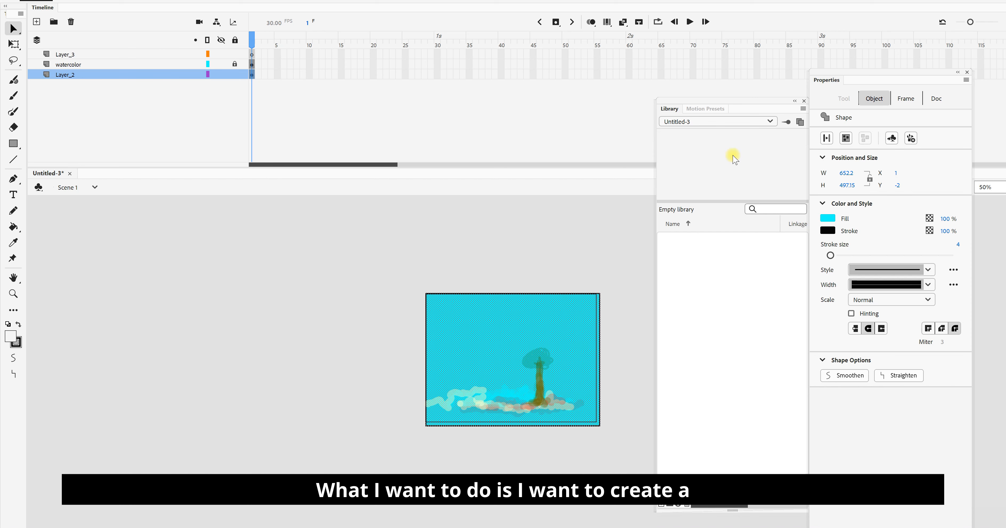
left_click(720, 97)
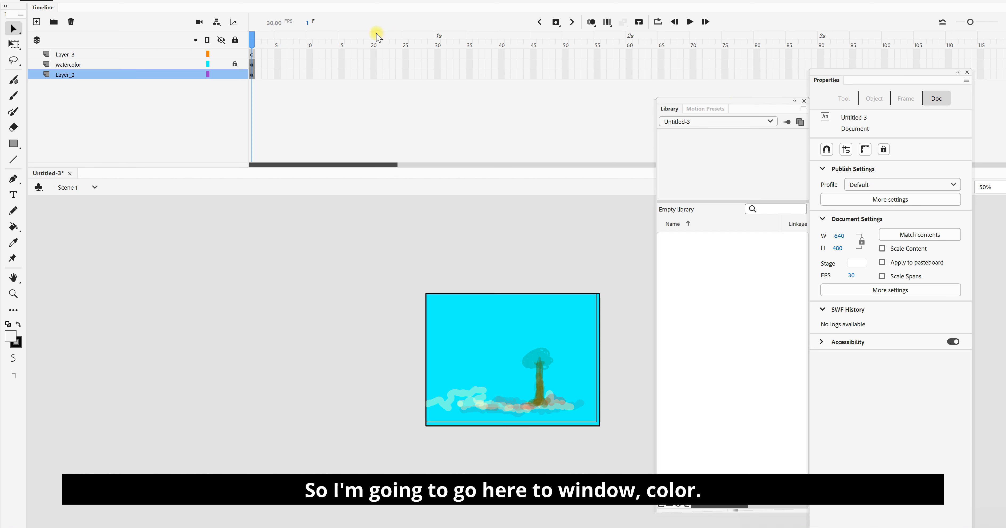
left_click(305, 1)
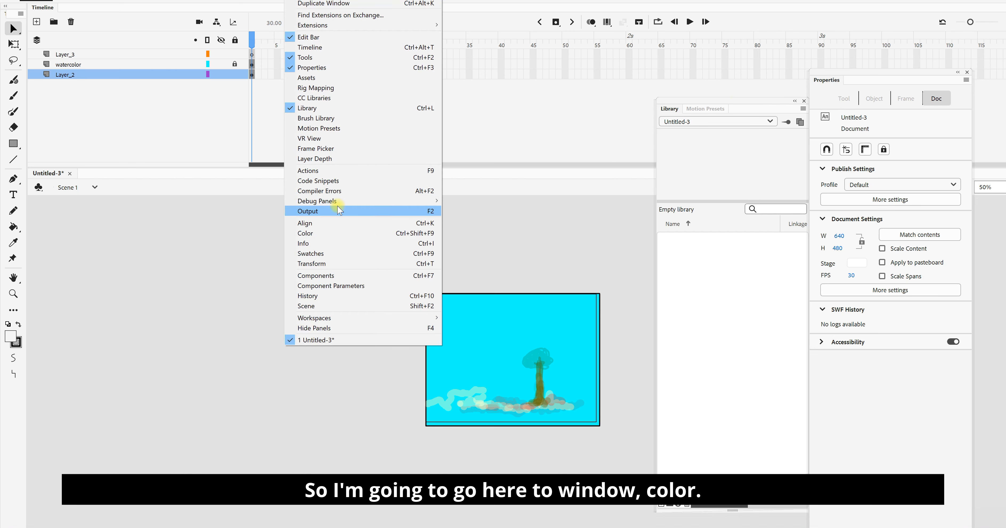
left_click(329, 234)
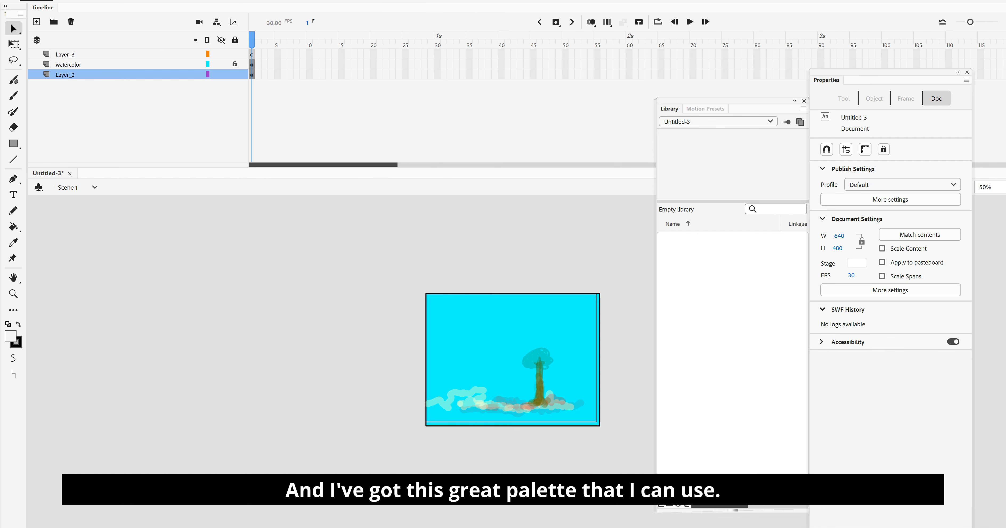
left_click_drag(486, 1, 621, 97)
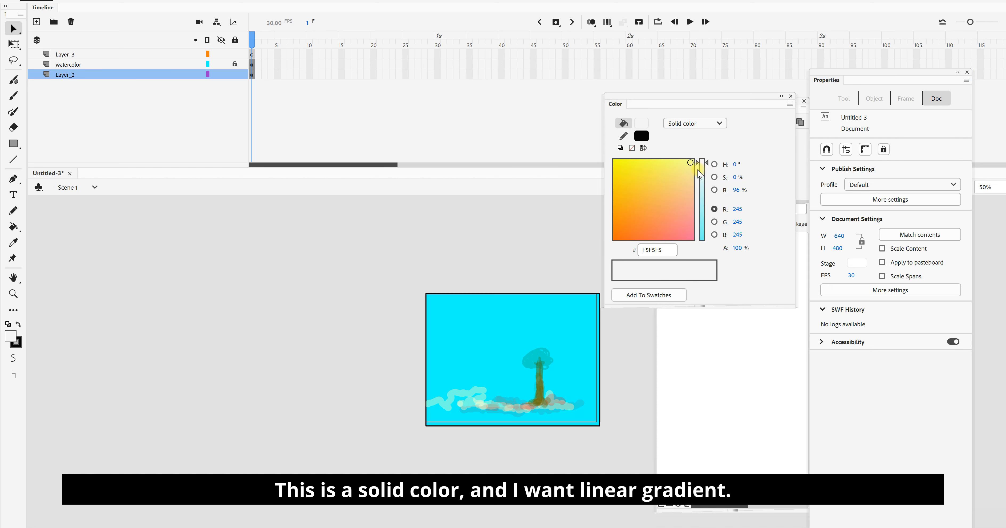
left_click(720, 124)
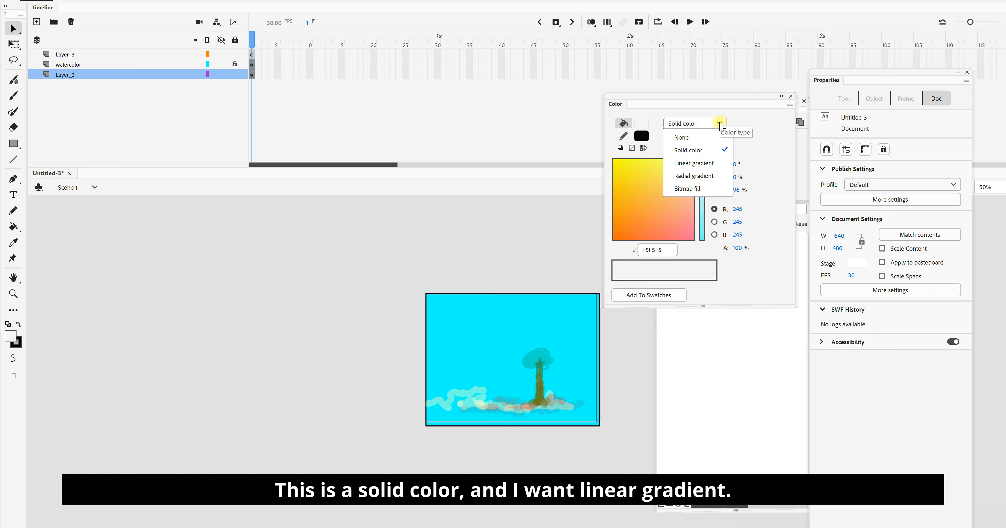
left_click(709, 163)
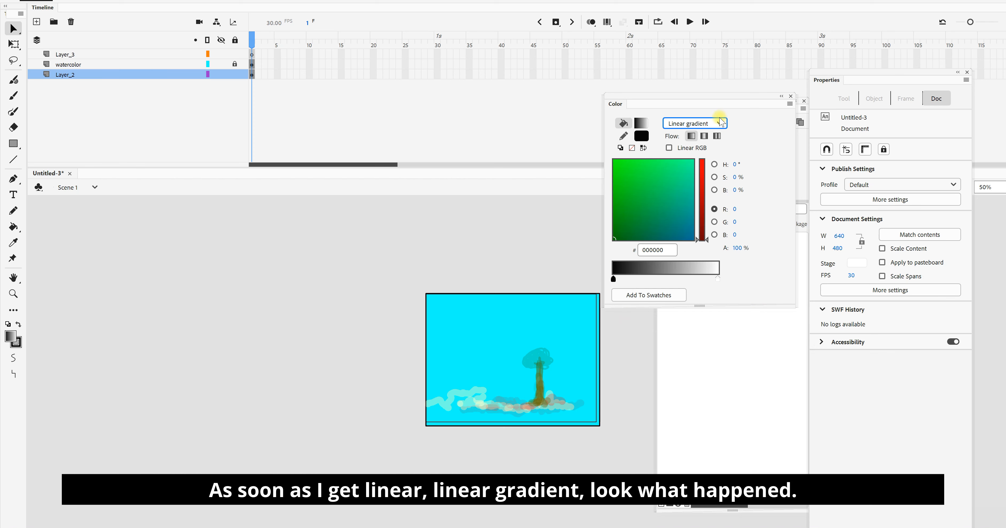
Step: Set the gradient's starting color stop to #00FFFF and add a white stop at about three quarters of the ramp
left_click(613, 279)
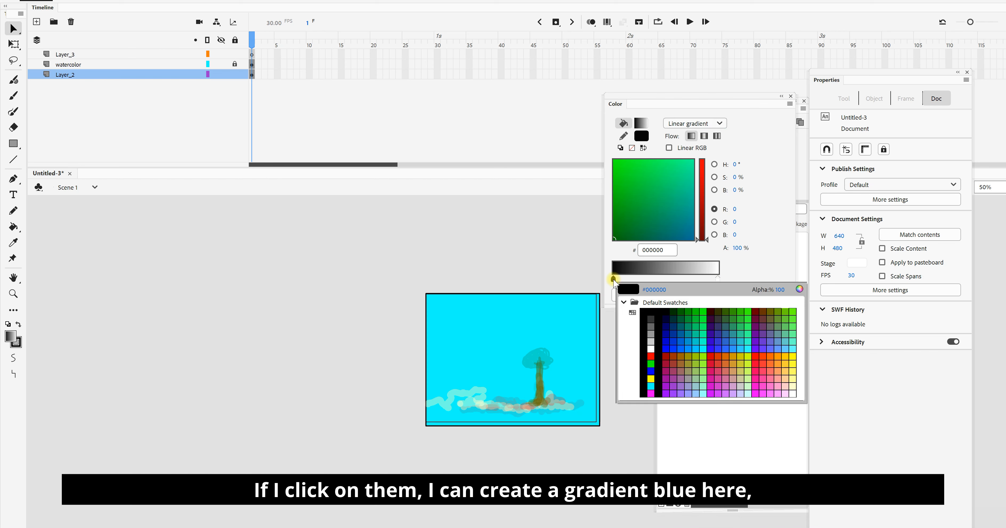
left_click(705, 349)
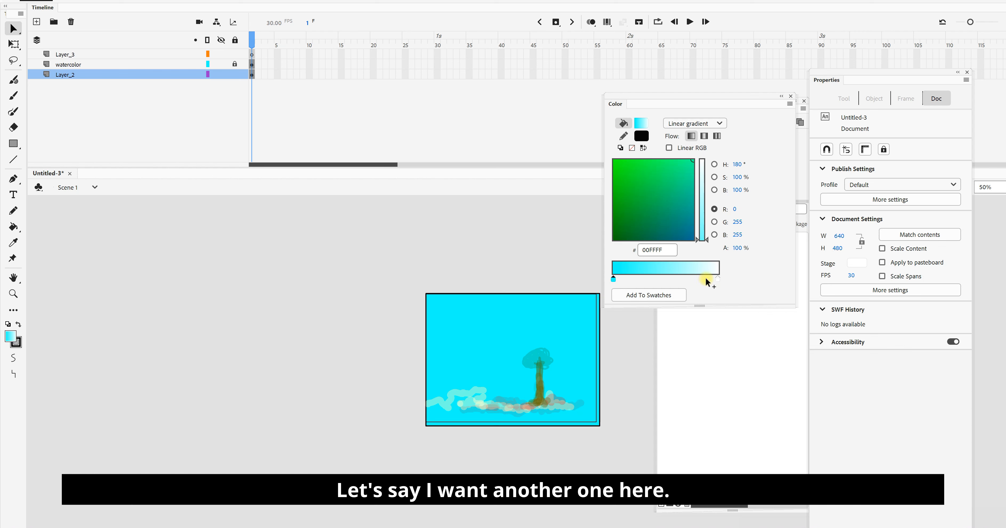
left_click_drag(719, 279, 695, 277)
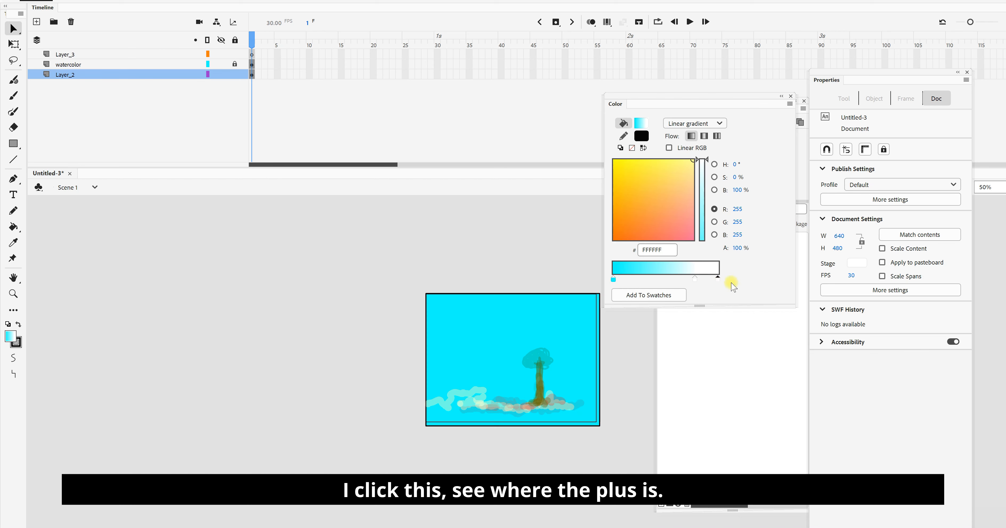
Step: Set the gradient's end stop to pale yellow #FFFFCC and fill the background rectangle with the gradient using the Paint Bucket
left_click(718, 279)
left_click(719, 279)
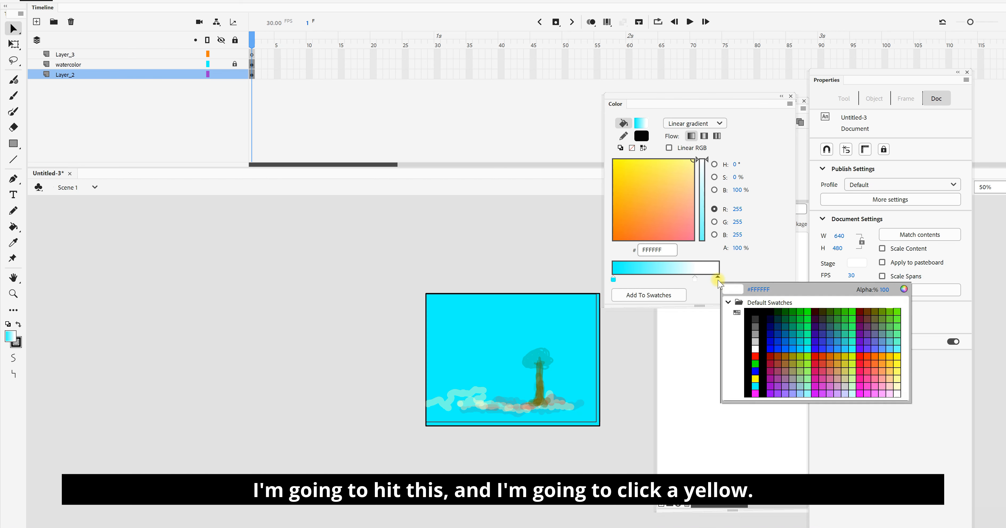
left_click(898, 387)
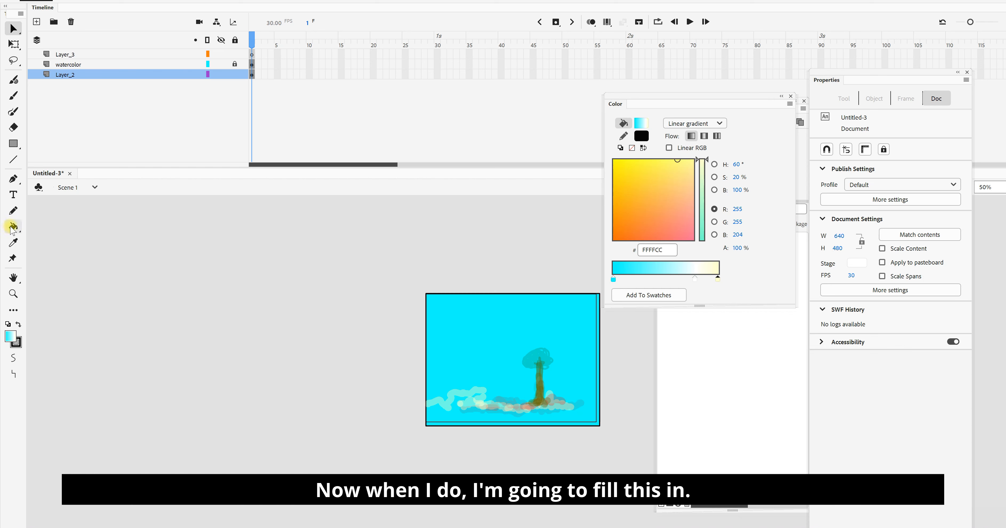
left_click(13, 226)
left_click(463, 354)
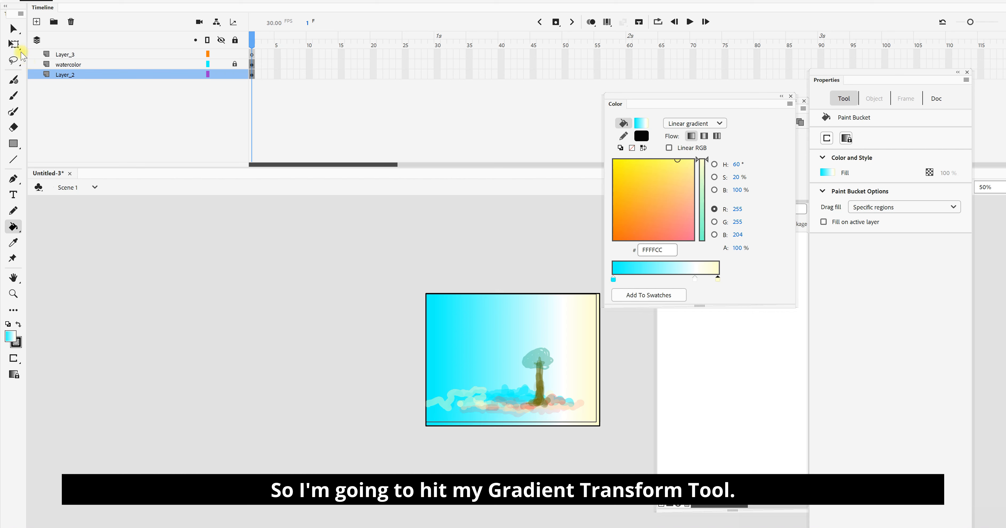
Step: Rotate the background's gradient with the Gradient Transform Tool so it runs vertically from cyan at the top to yellow at the bottom
left_click(16, 44)
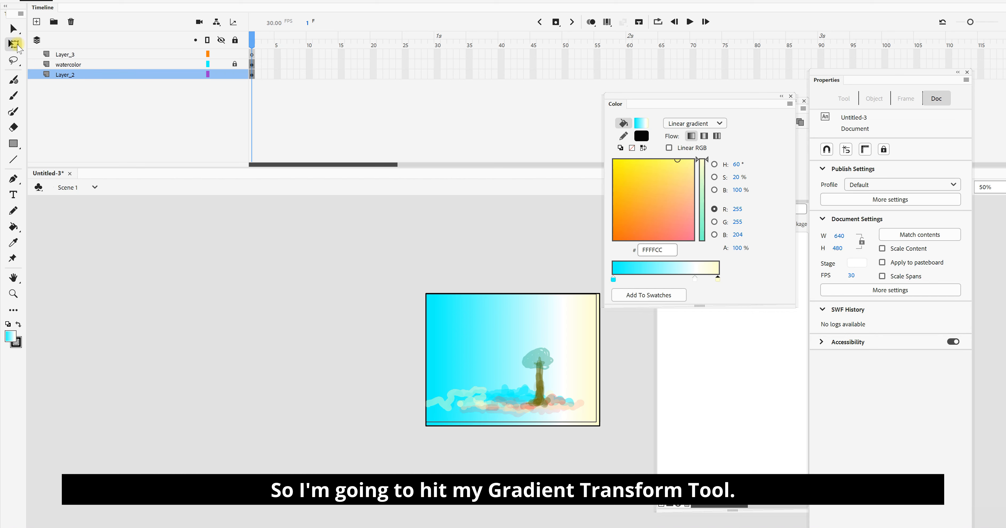
left_click(20, 49)
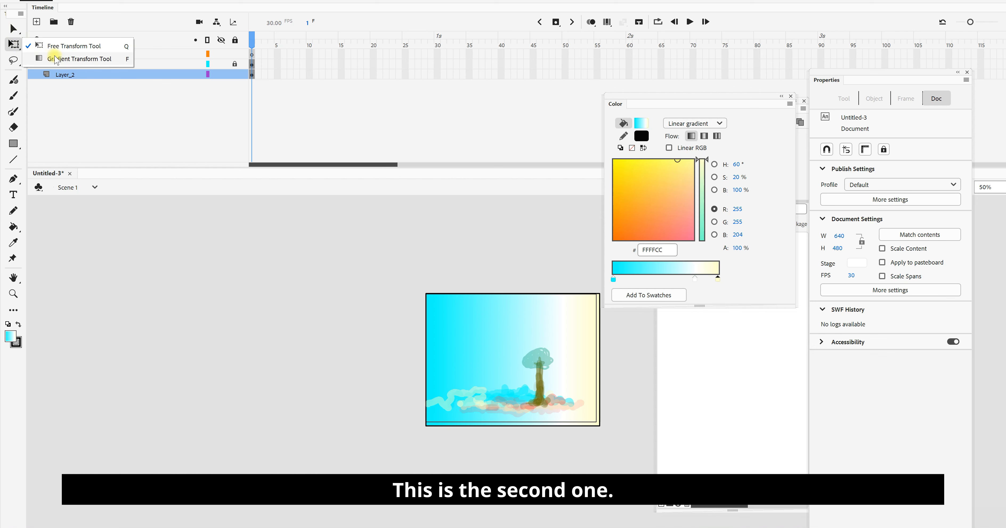
left_click(59, 59)
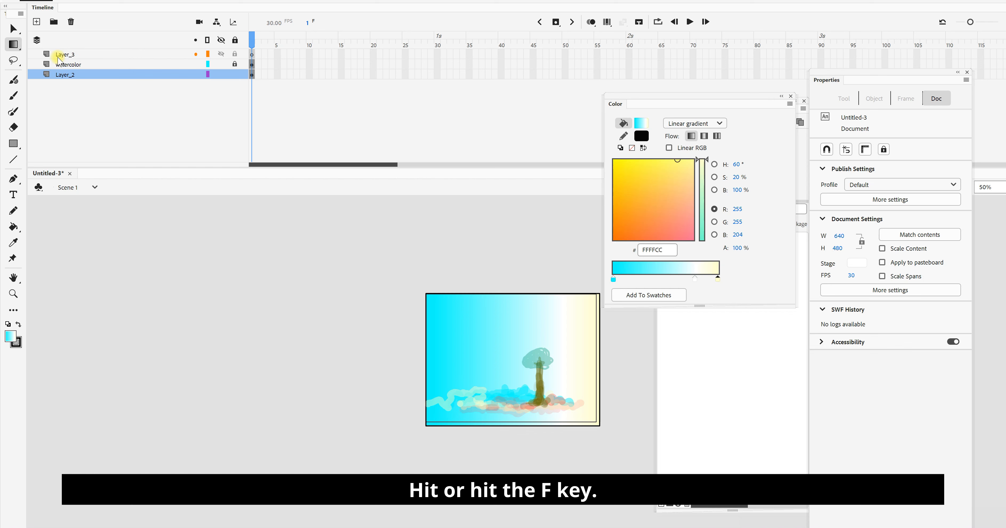
left_click(511, 344)
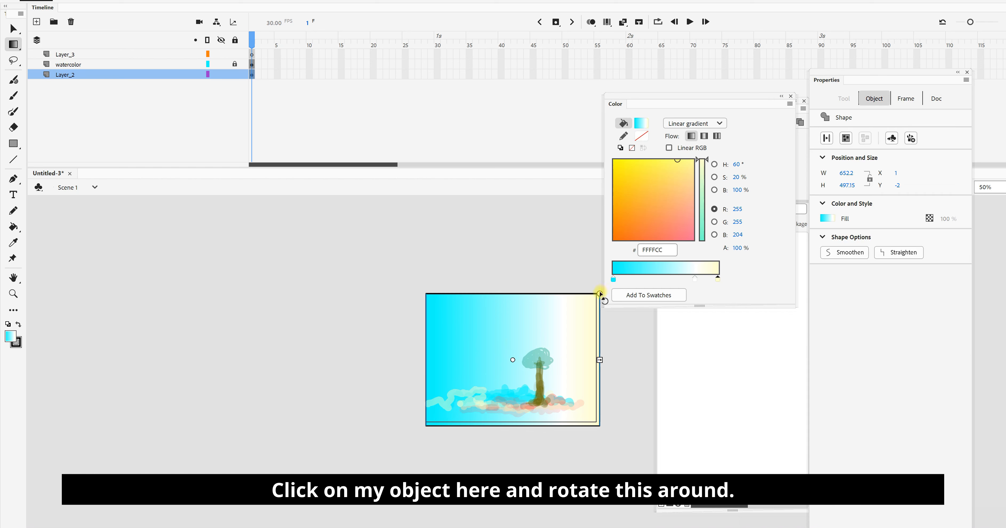
left_click_drag(600, 294, 571, 435)
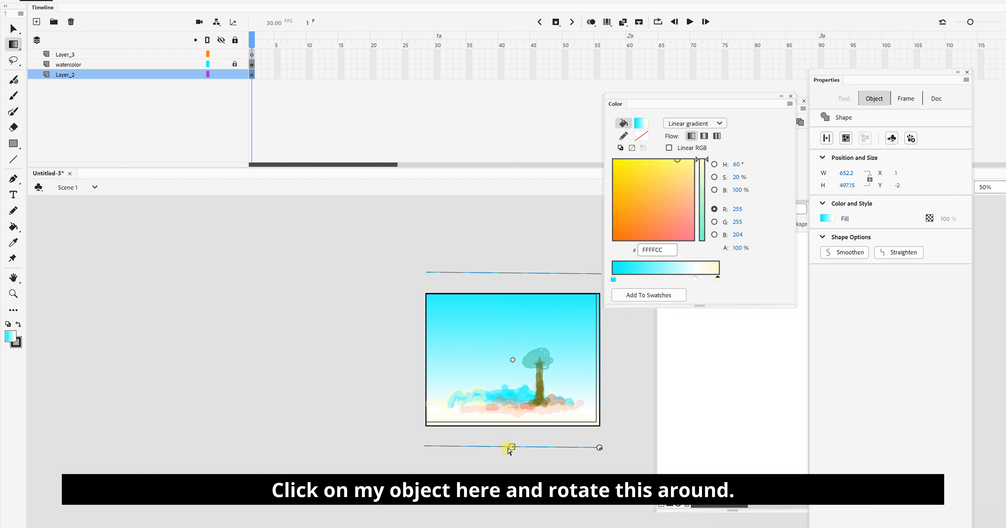
Step: Shorten the background gradient slightly, shift it up a little, and tilt it so the yellow falls toward the lower-left corner
left_click_drag(511, 446, 511, 441)
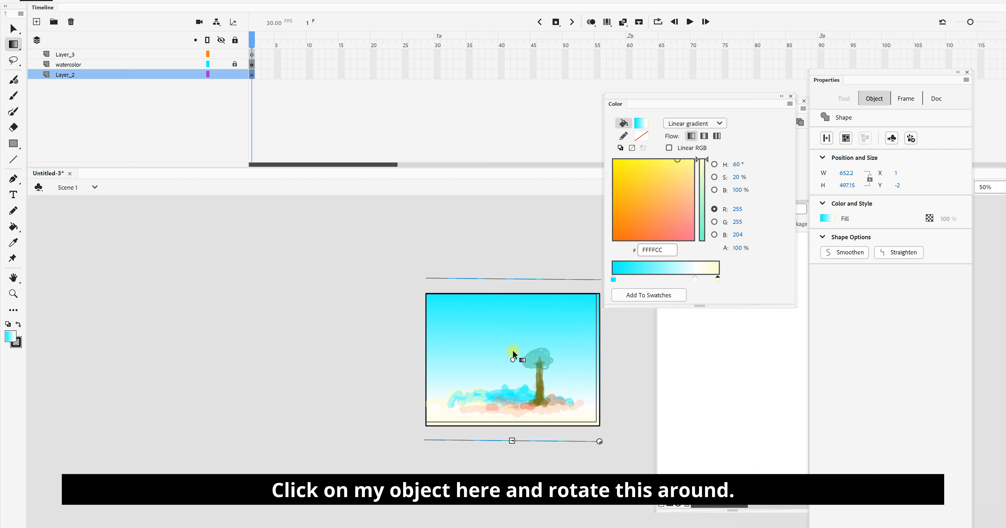
mouse_move(514, 362)
left_mouse_down()
mouse_move(514, 379)
mouse_move(518, 282)
mouse_move(514, 358)
left_mouse_up()
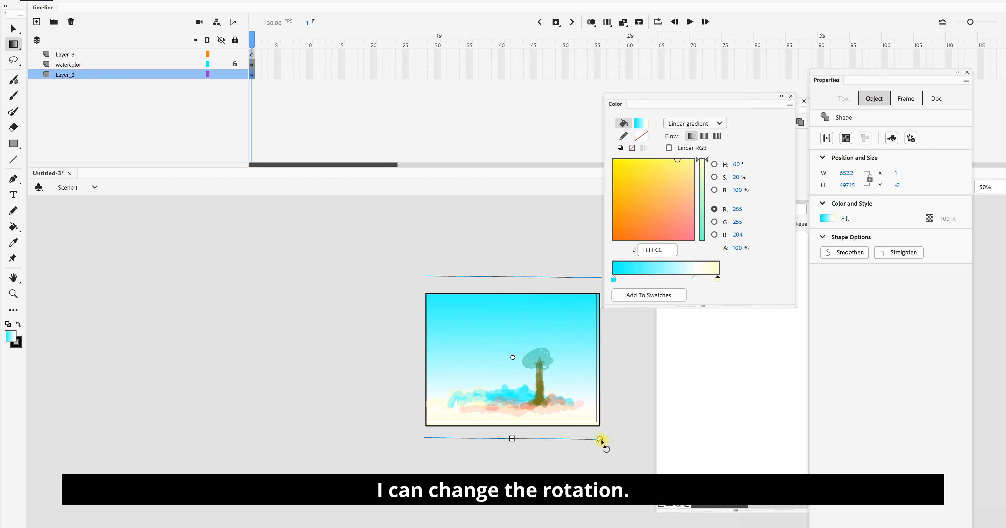
left_click_drag(600, 438, 583, 461)
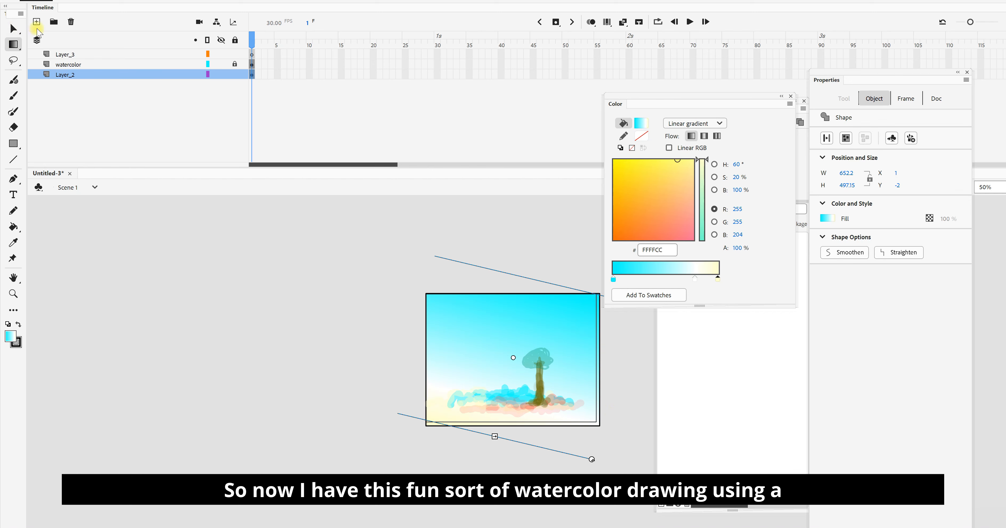
left_click(12, 29)
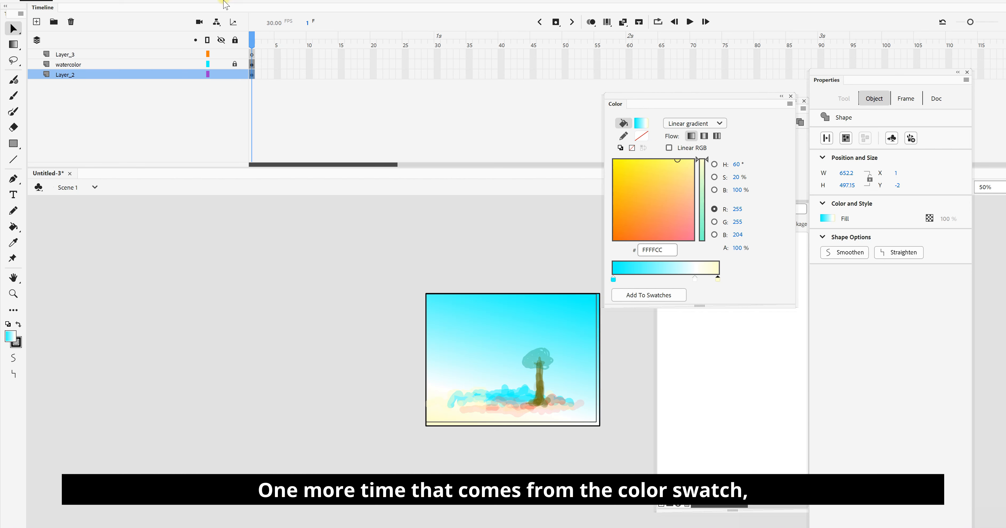
left_click(299, 3)
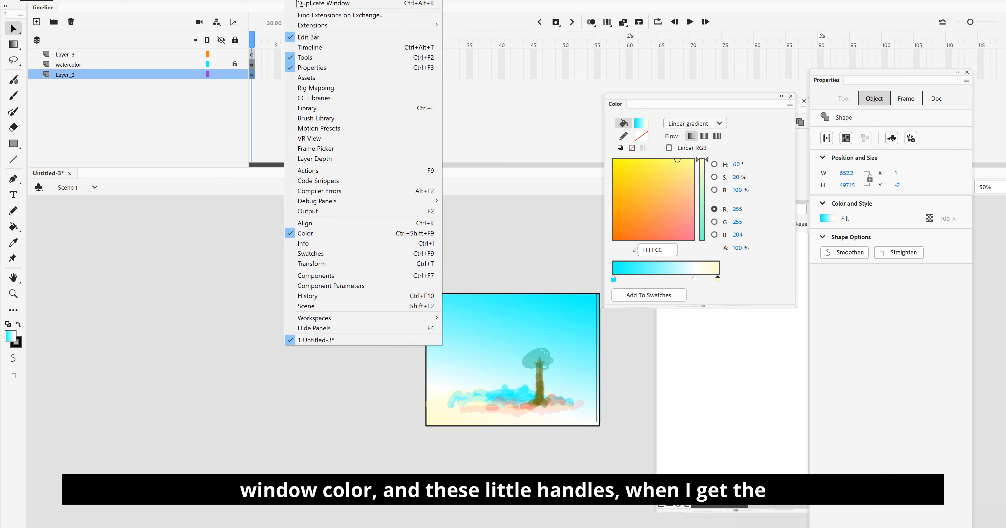
left_click(178, 273)
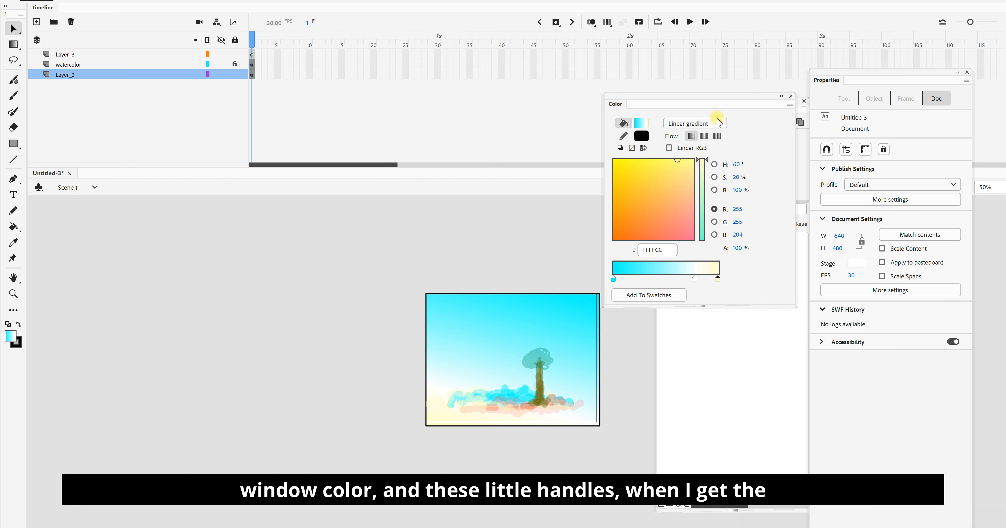
left_click(720, 124)
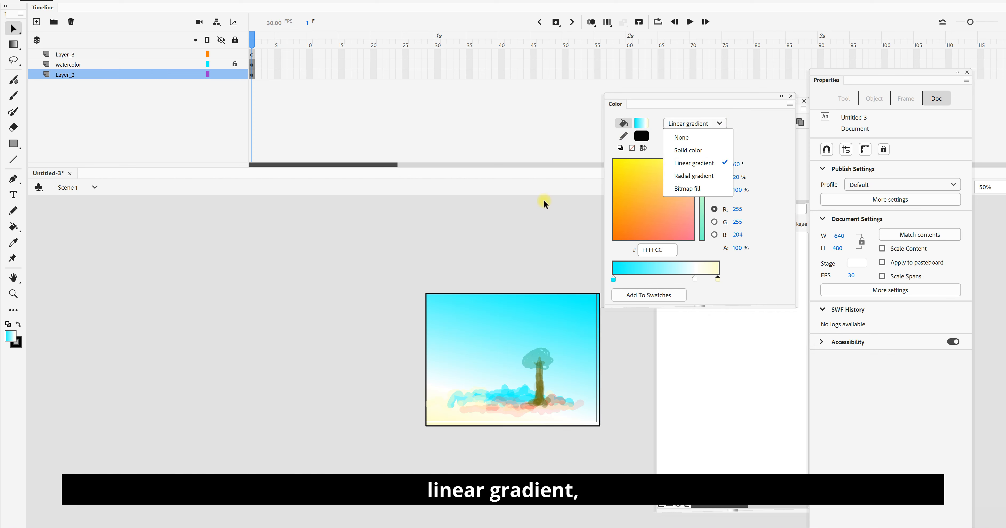
left_click(555, 214)
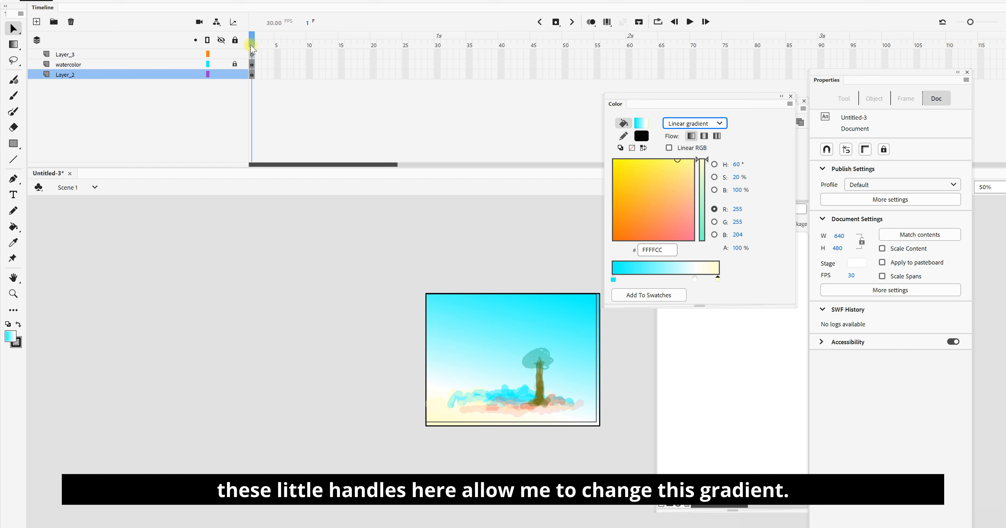
Step: Lock the background layer Layer_2 and make Layer_3 the active layer
left_click(235, 75)
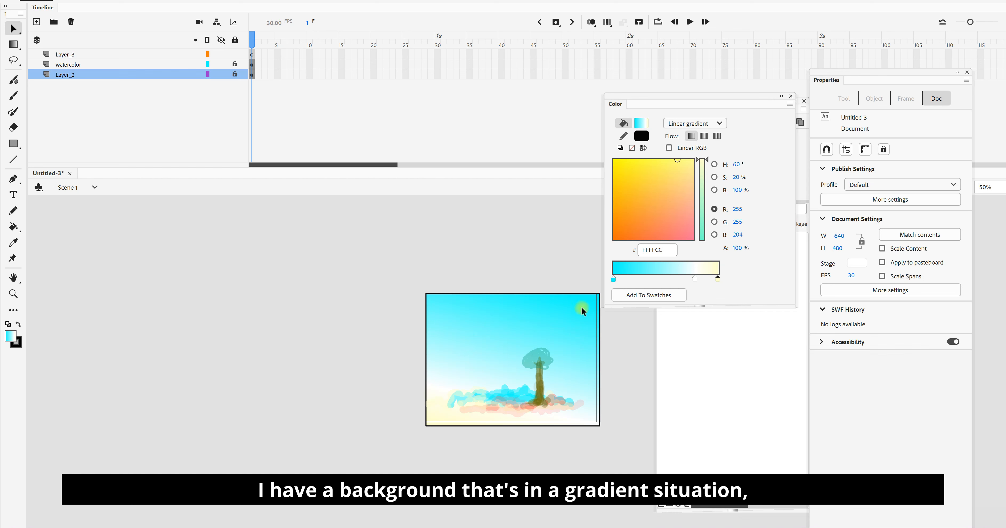
left_click(121, 55)
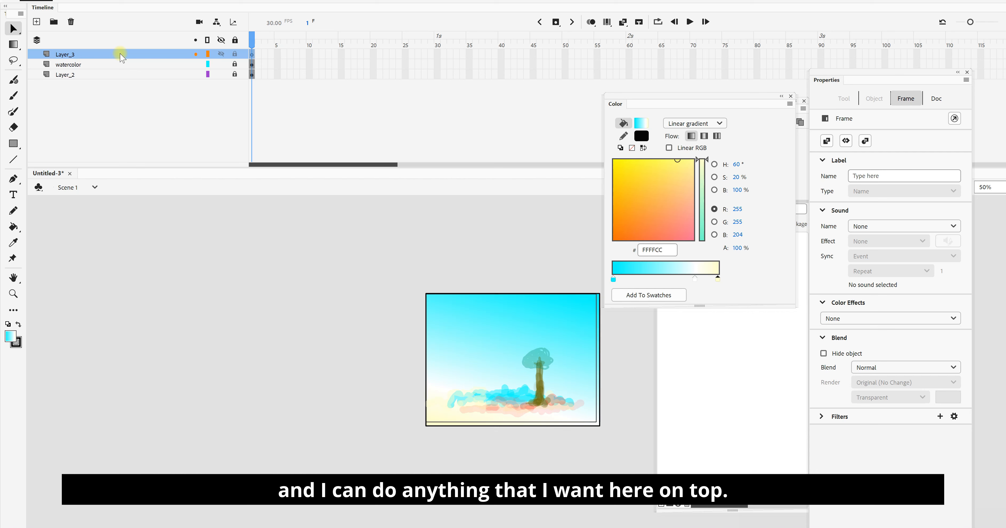